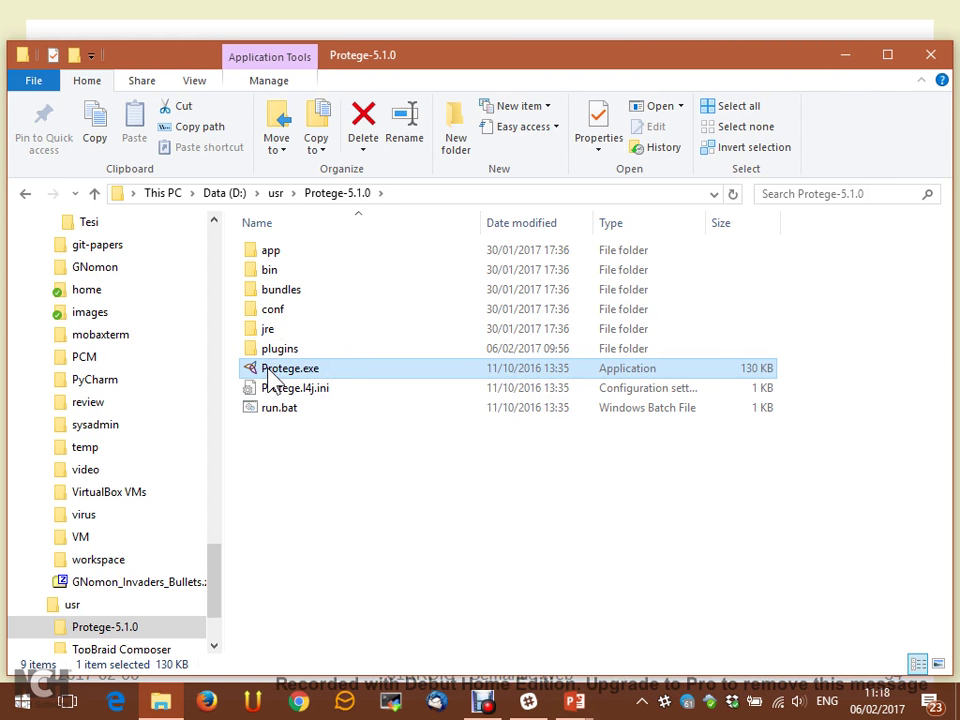
- Launch Protege.exe from the Protege-5.1.0 folder and check the running processes in Task Manager while it loads
{"action": "double_click", "coordinate": [268, 373]}
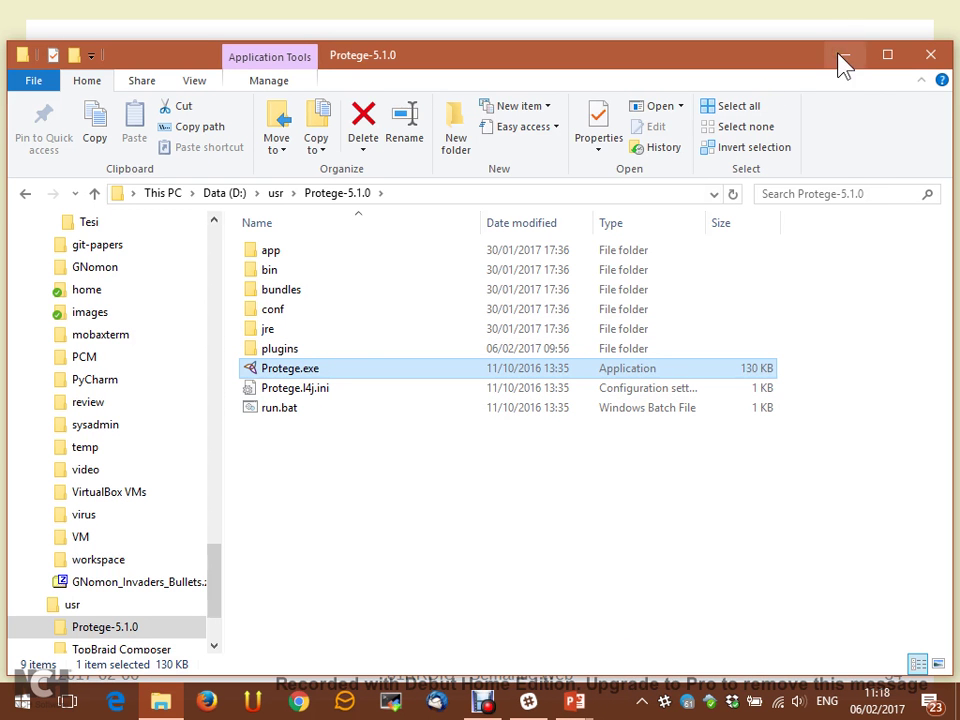
{"action": "right_click", "coordinate": [606, 708]}
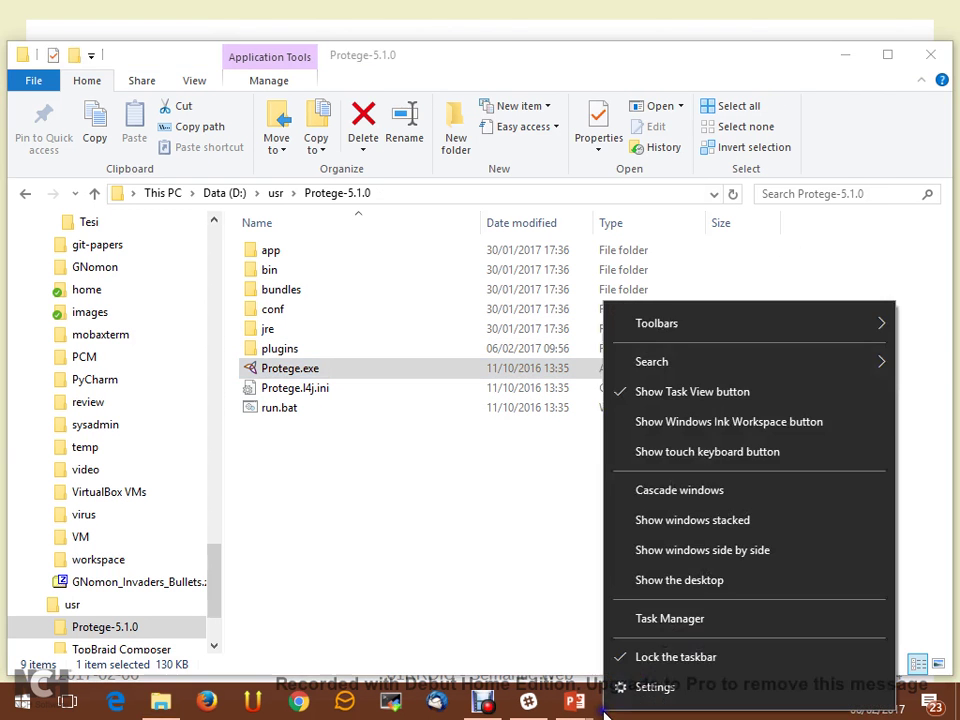
{"action": "left_click", "coordinate": [634, 620]}
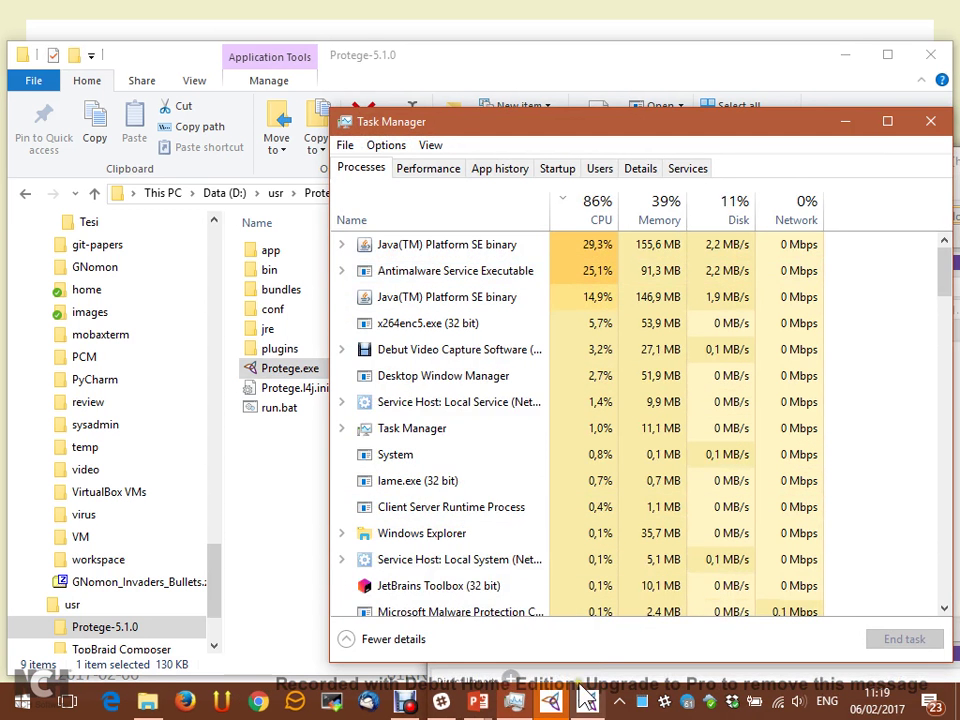
{"action": "left_click", "coordinate": [931, 121]}
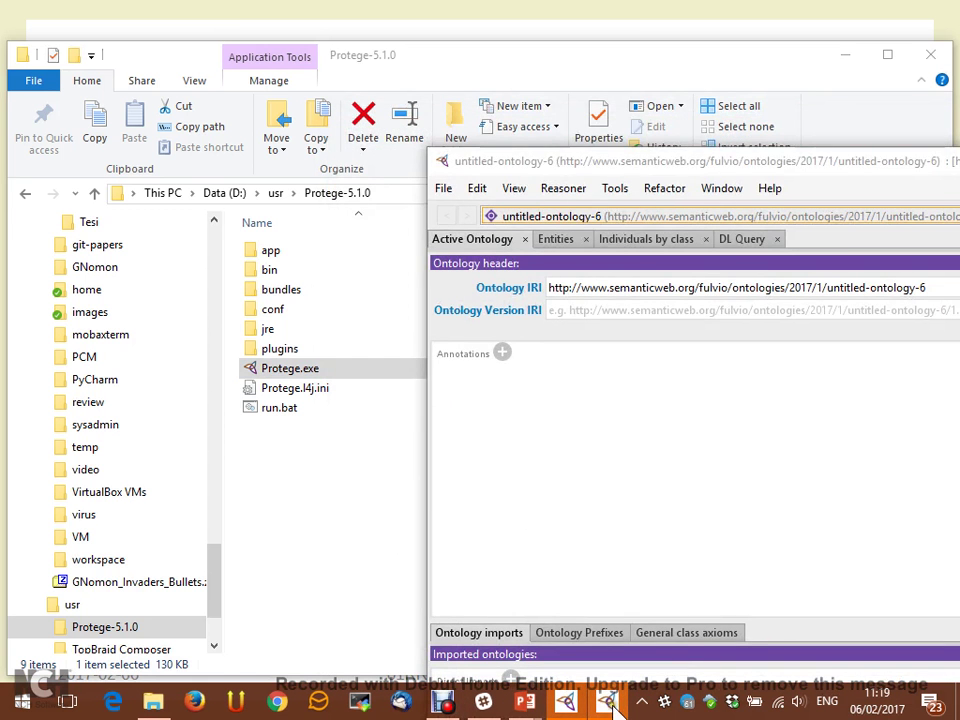
- Close the duplicate Protégé window for untitled-ontology-6 and maximize the remaining untitled-ontology-7 window
{"action": "left_click_drag", "start_coordinate": [855, 160], "coordinate": [377, 165]}
{"action": "left_click", "coordinate": [822, 152]}
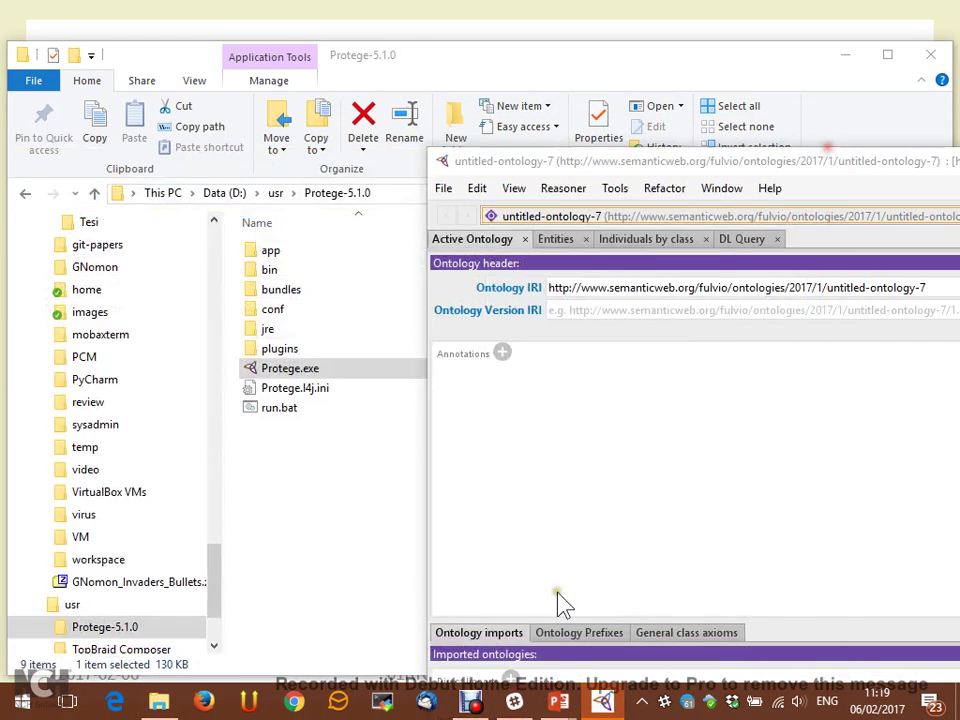
{"action": "left_click_drag", "start_coordinate": [778, 162], "coordinate": [379, 144]}
{"action": "double_click", "coordinate": [379, 144]}
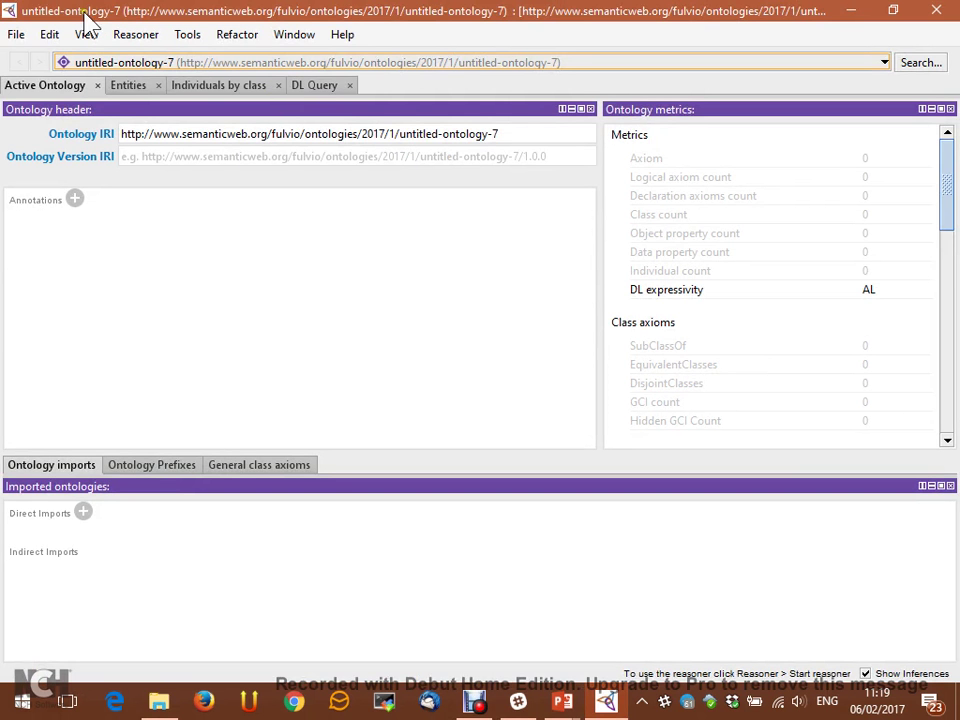
- Check the Protégé version, memory settings and installed plugins in the About information
{"action": "left_click", "coordinate": [345, 36]}
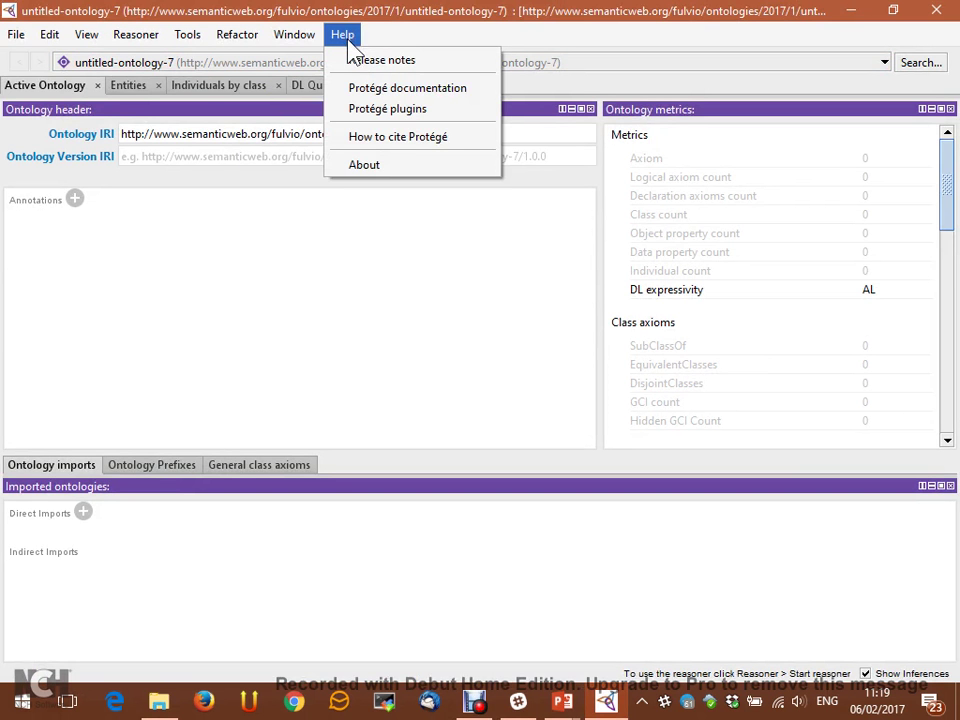
{"action": "left_click", "coordinate": [377, 166]}
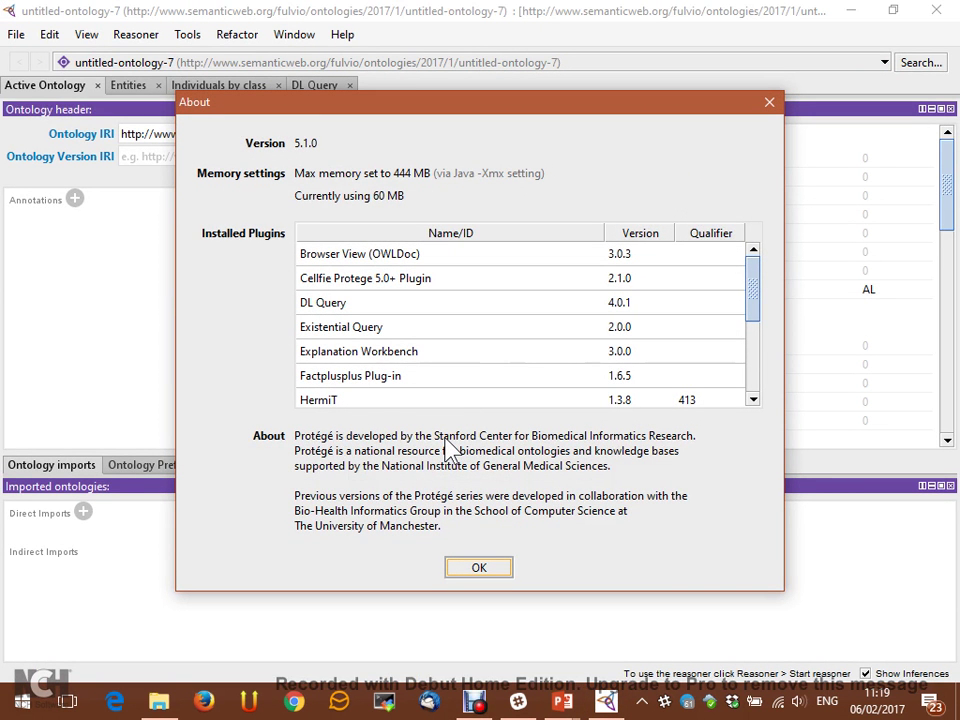
{"action": "left_click", "coordinate": [769, 103]}
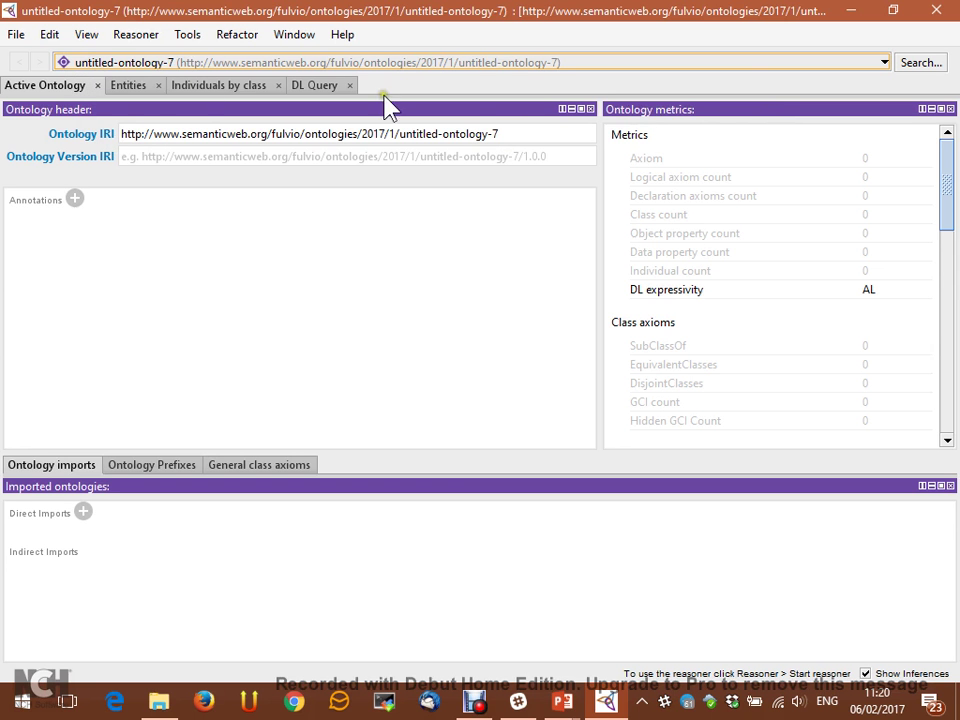
- Replace the untitled-ontology-7 ending of the ontology IRI with "university"
{"action": "left_click_drag", "start_coordinate": [494, 133], "coordinate": [401, 137]}
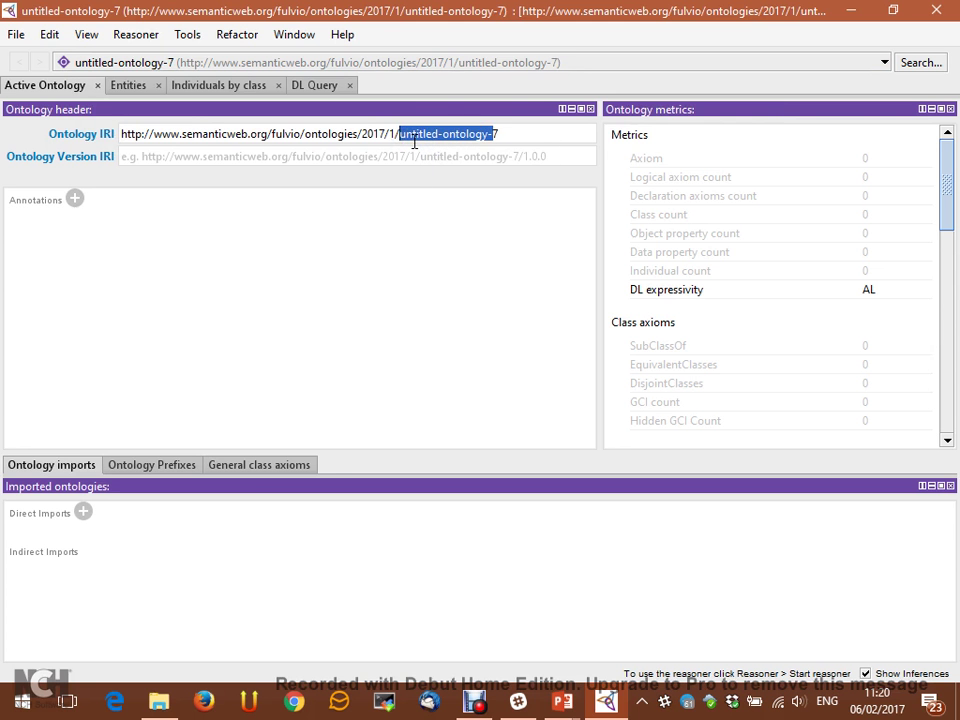
{"action": "type", "text": "university"}
{"action": "key", "text": "Delete"}
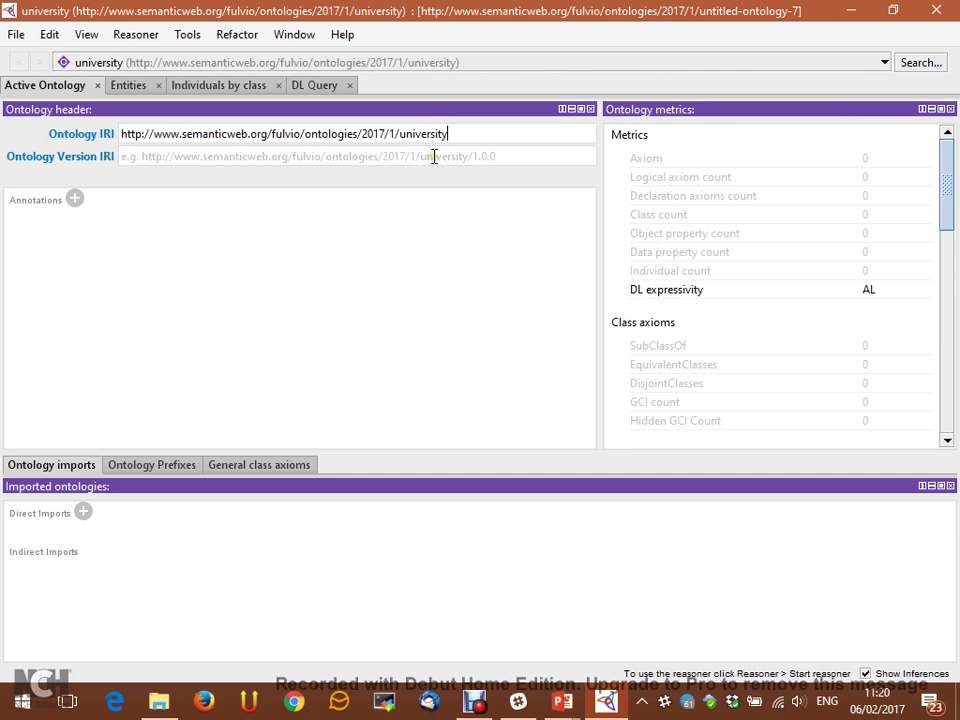
{"action": "double_click", "coordinate": [172, 134]}
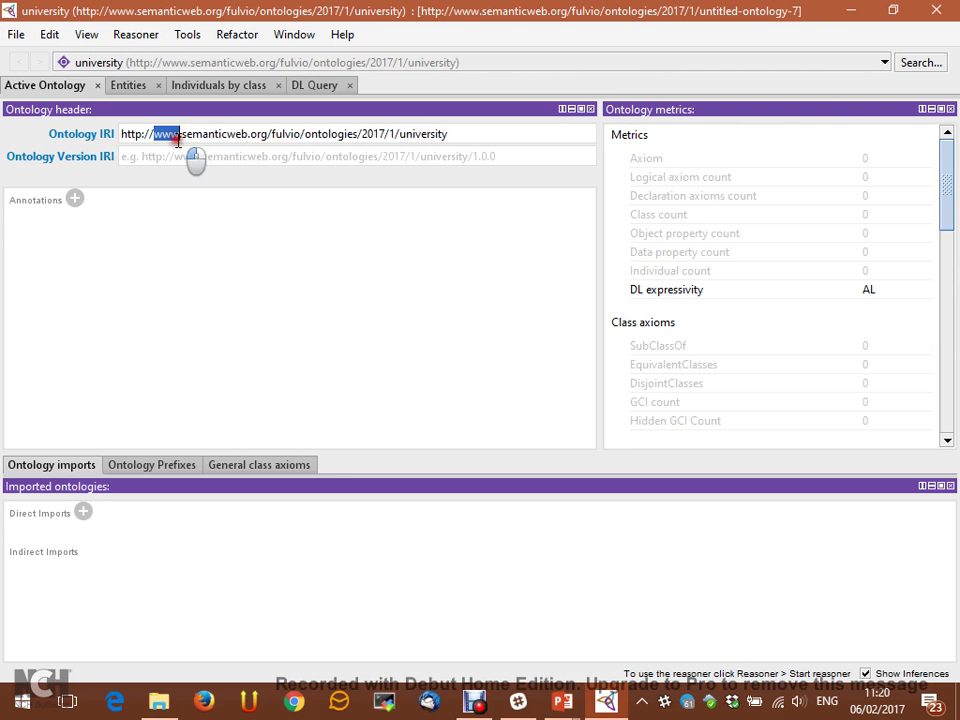
{"action": "key", "text": "shift+End"}
{"action": "left_click", "coordinate": [272, 242]}
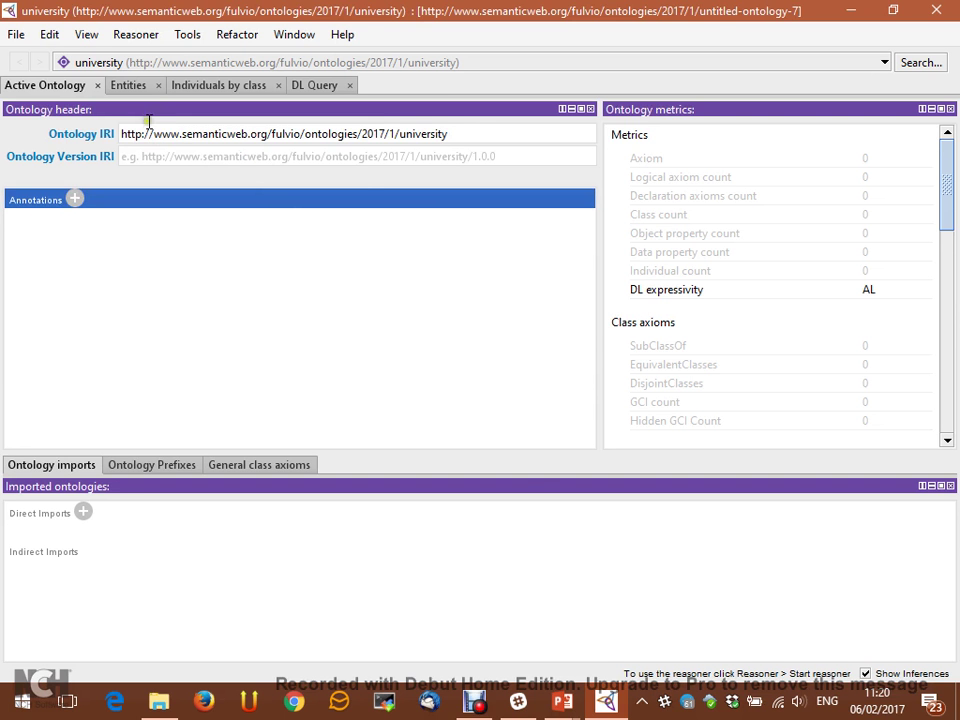
{"action": "triple_click", "coordinate": [373, 127]}
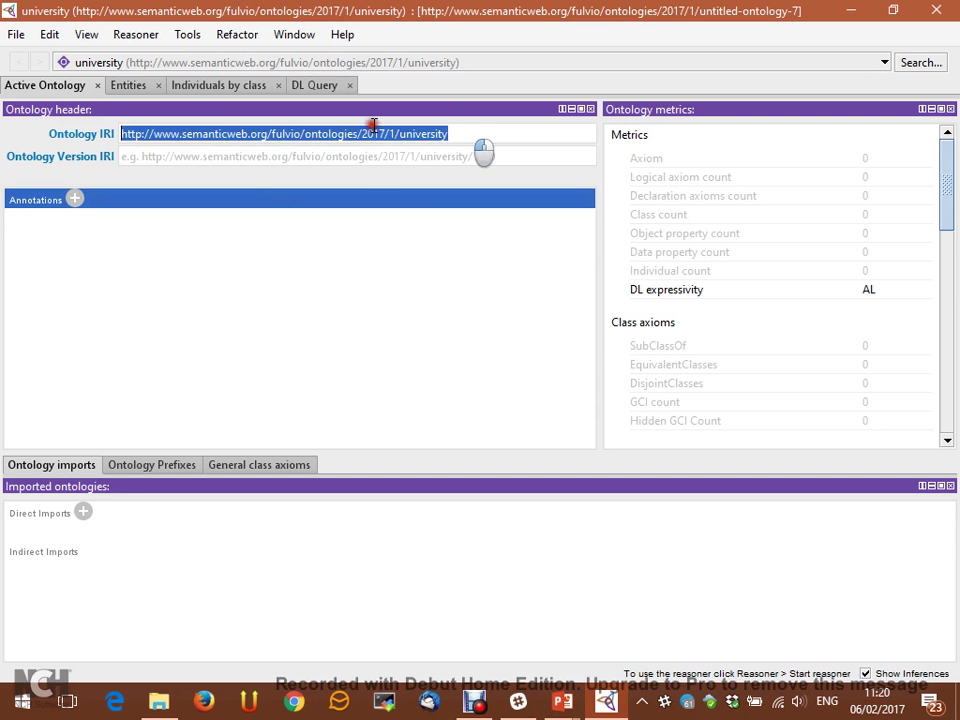
{"action": "left_click", "coordinate": [162, 132]}
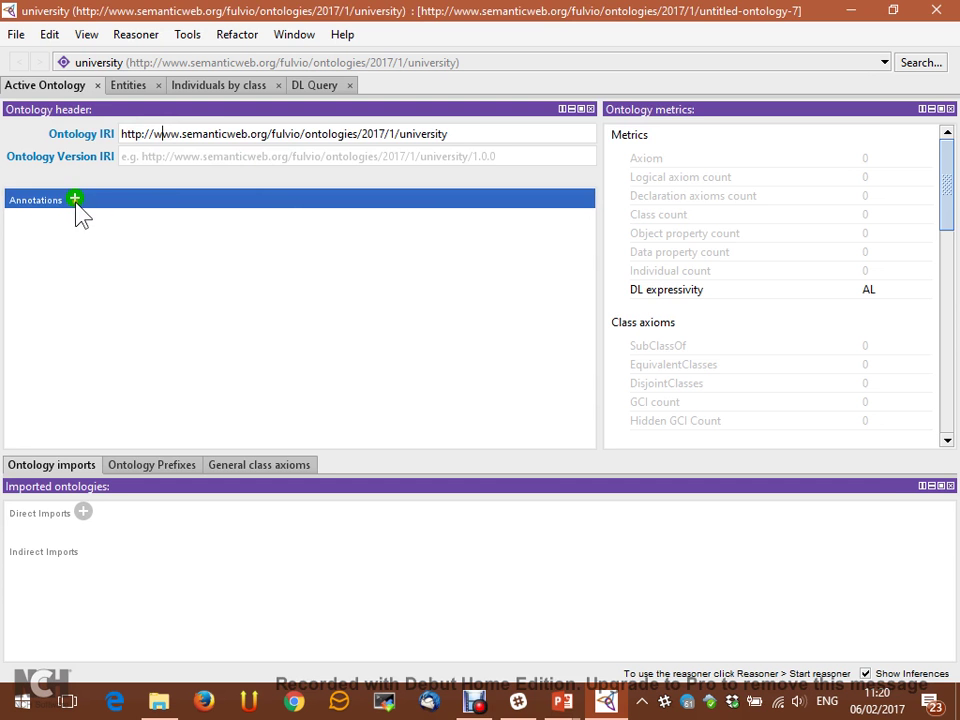
- Add an rdfs:comment annotation to the ontology with the value "Simple ontology about university organization"
{"action": "left_click", "coordinate": [75, 201]}
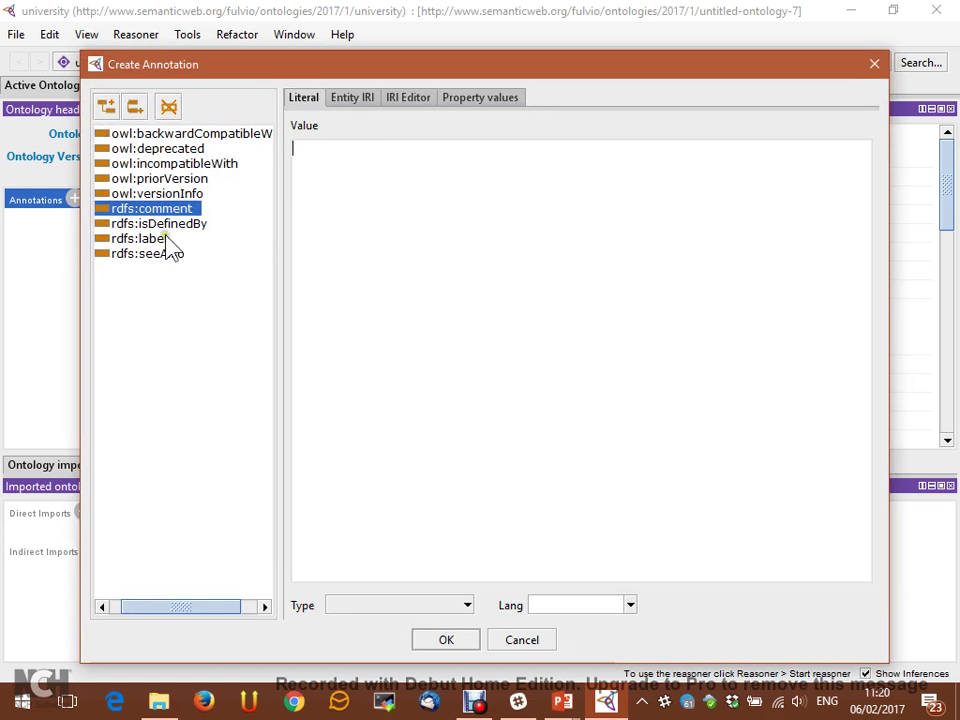
{"action": "type", "text": "Slmo"}
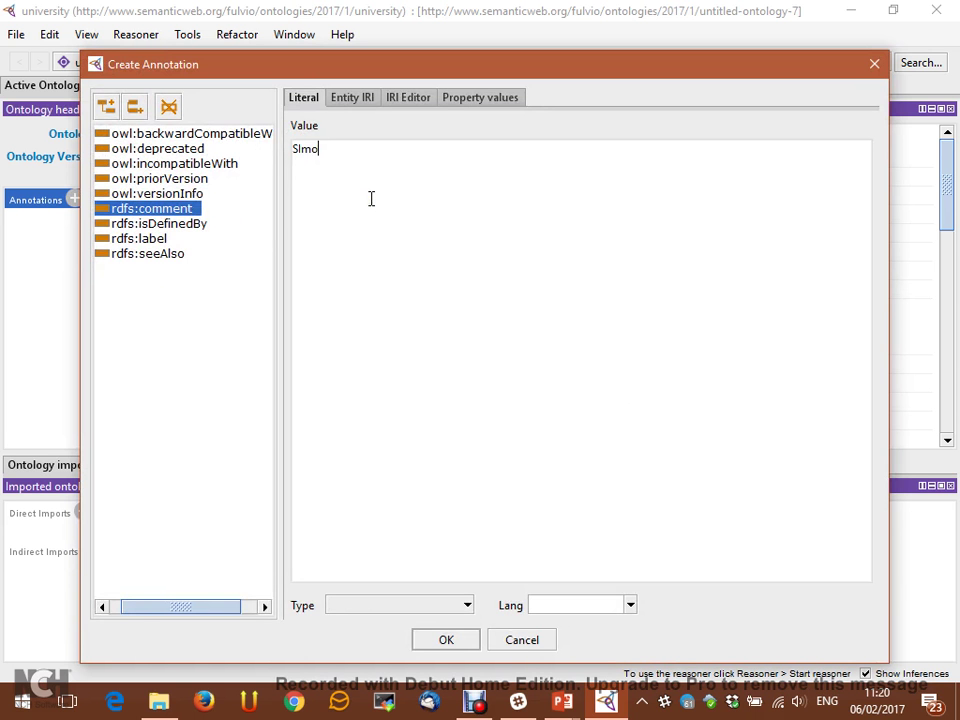
{"action": "key", "text": "BackSpace"}
{"action": "key", "text": "BackSpace"}
{"action": "key", "text": "BackSpace"}
{"action": "key", "text": "BackSpace"}
{"action": "type", "text": "Simple ontology about u"}
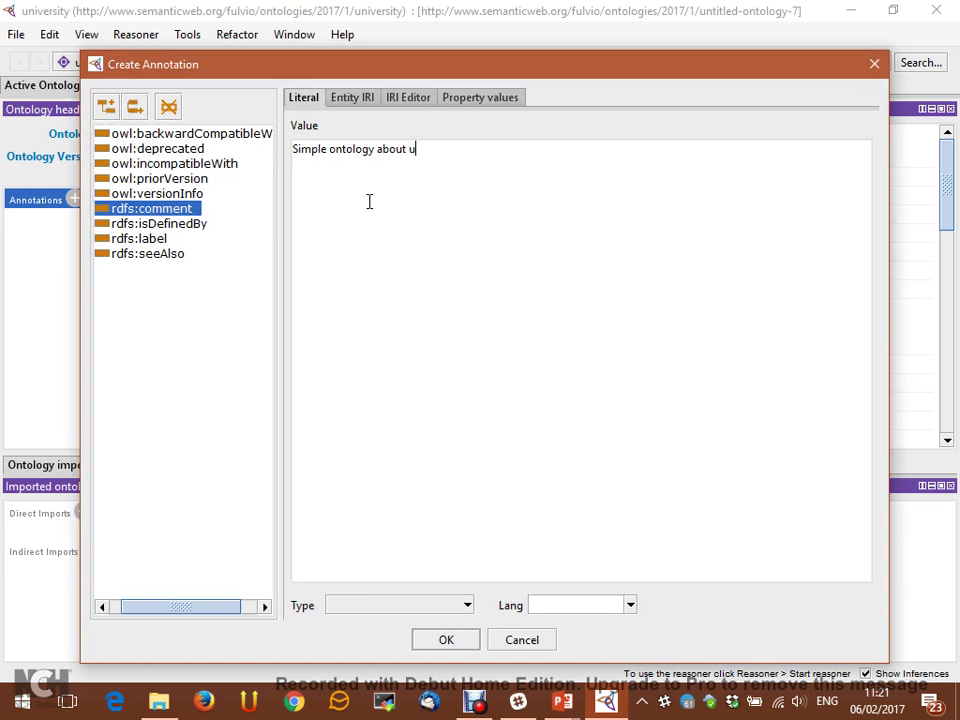
{"action": "type", "text": "niversity orgniationniation"}
{"action": "key", "text": "ctrl+shift+Left"}
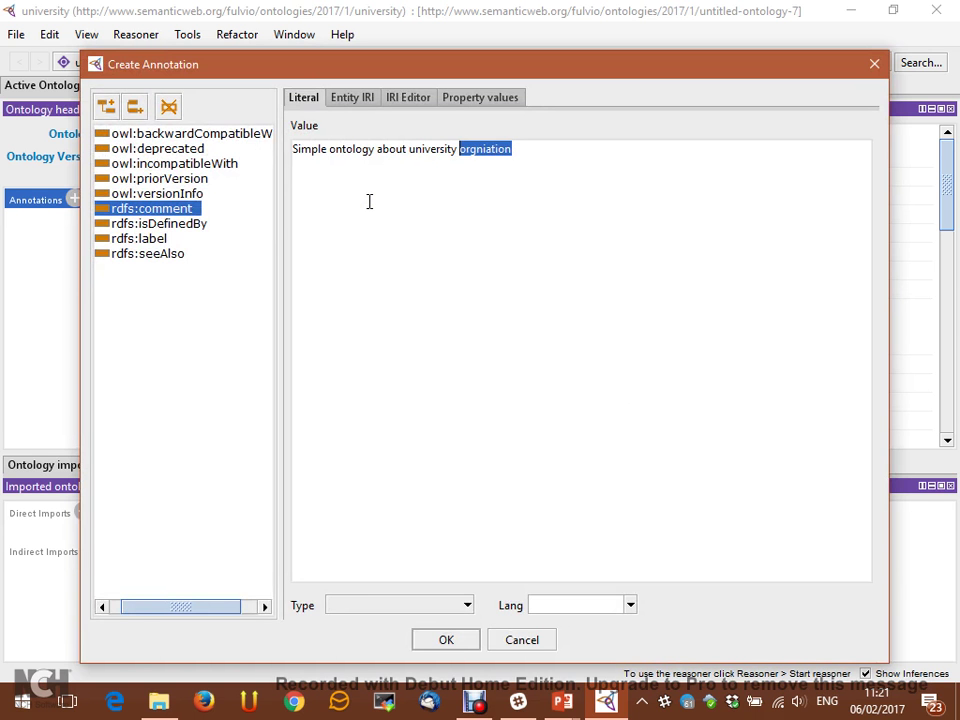
{"action": "type", "text": "organization"}
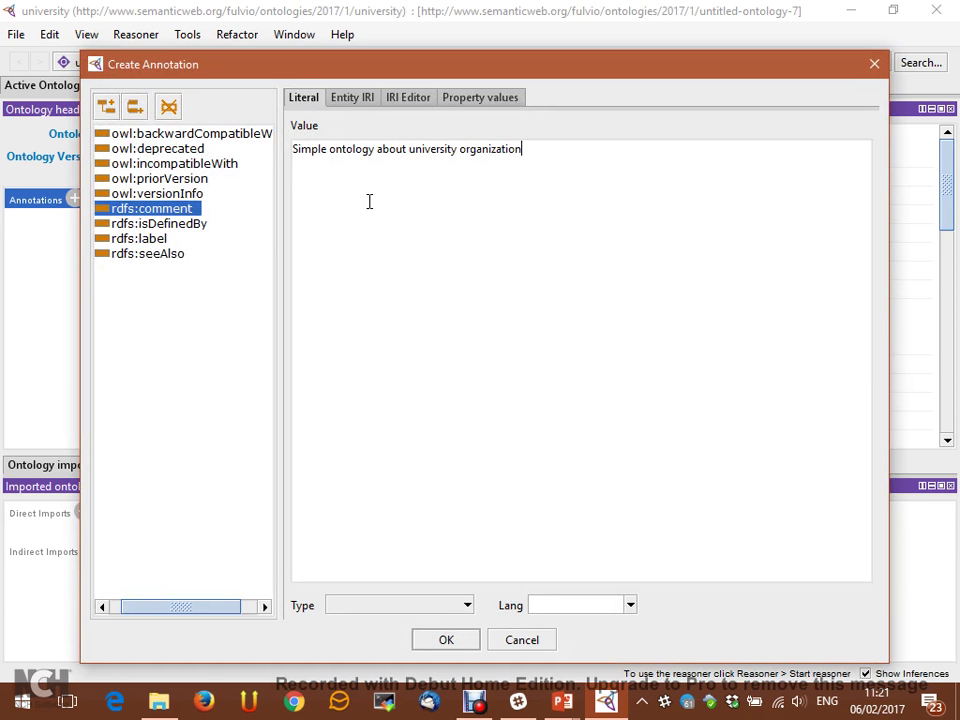
{"action": "left_click", "coordinate": [458, 641]}
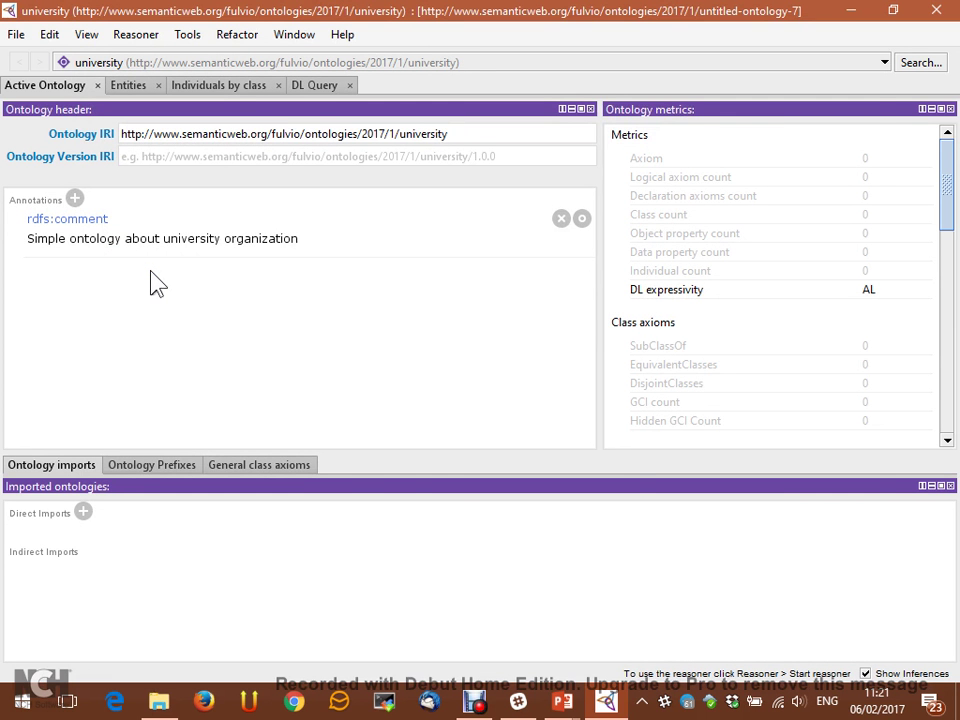
- Switch to the PowerPoint slideshow and advance from the Annotation properties slide to the owl:Class slide
{"action": "key", "text": "alt+Tab"}
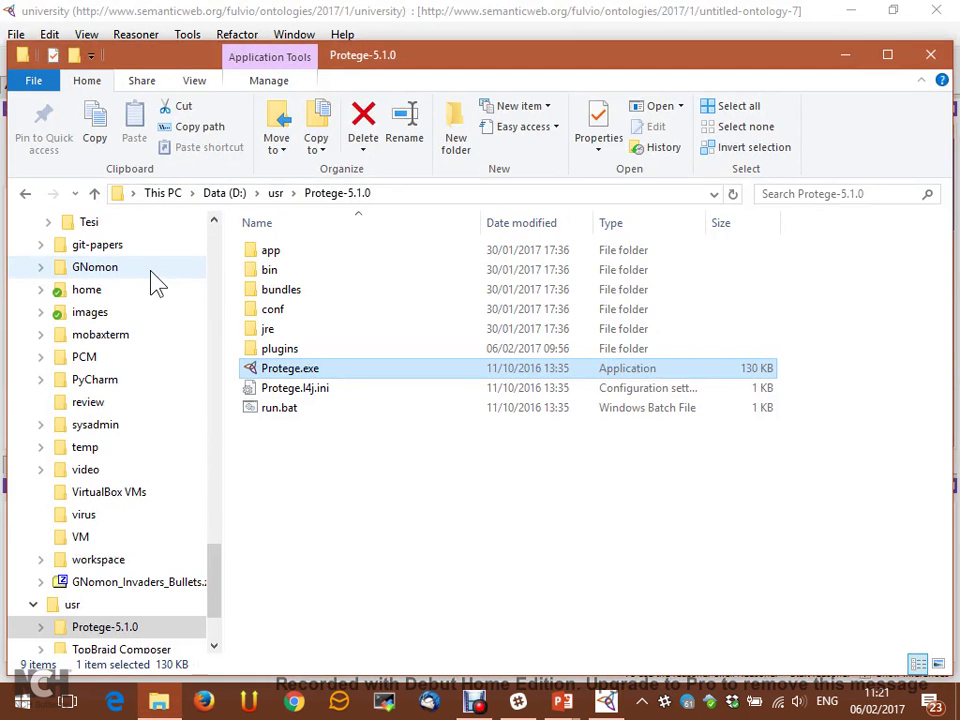
{"action": "key", "text": "alt+Tab"}
{"action": "key", "text": "Tab"}
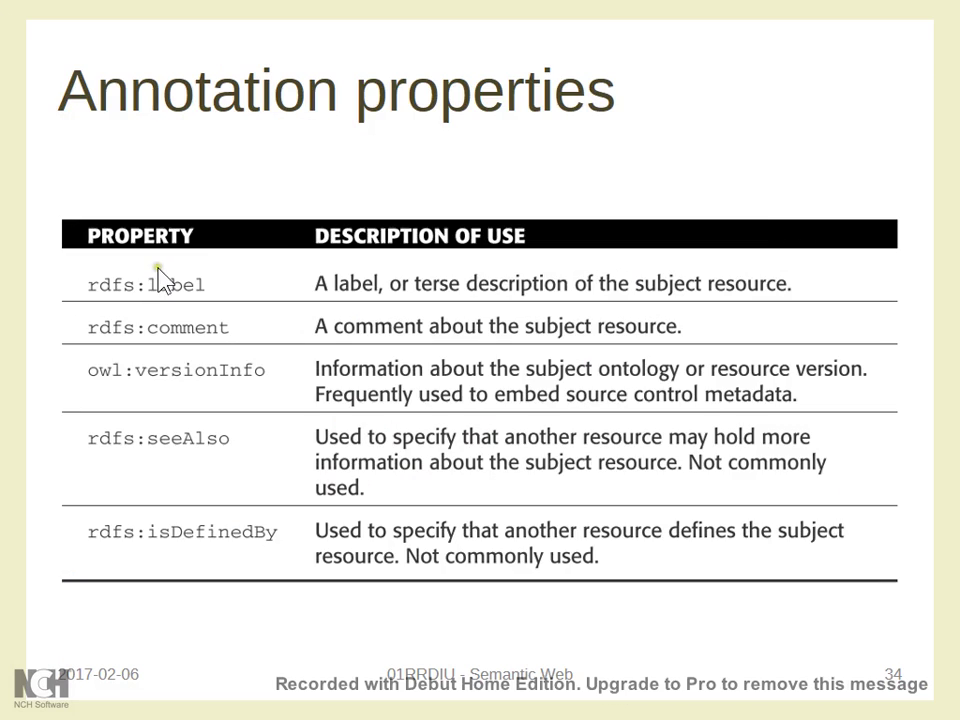
{"action": "left_click", "coordinate": [158, 272]}
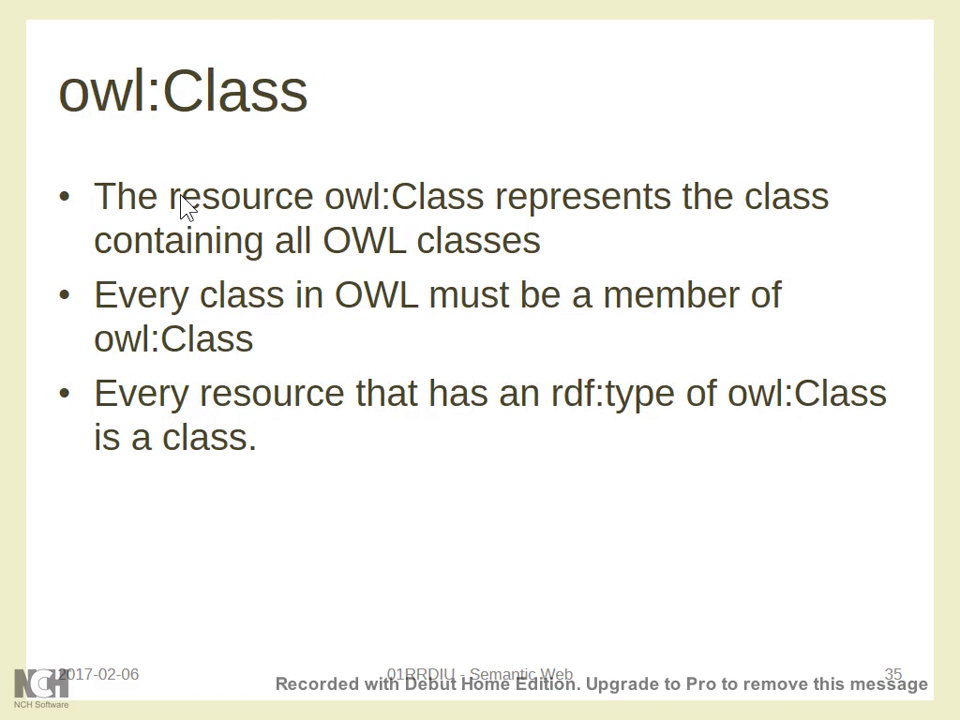